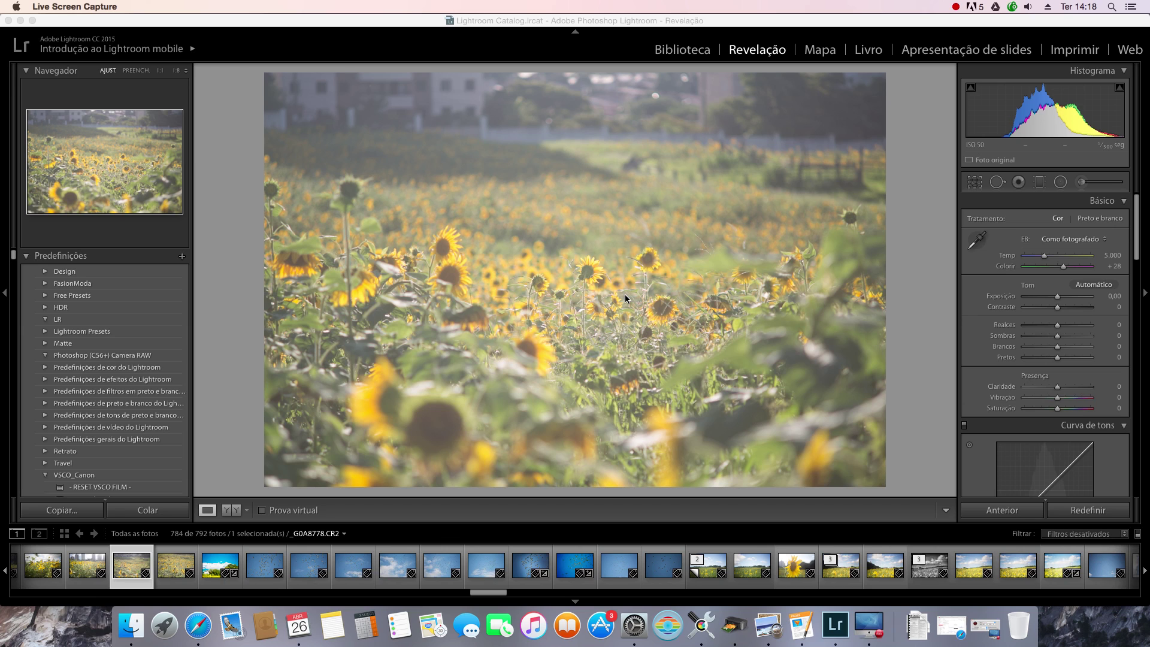
Bring Lightroom to the front with the sunflower photo _G0A8778.CR2 in the Develop module.
left_click(526, 256)
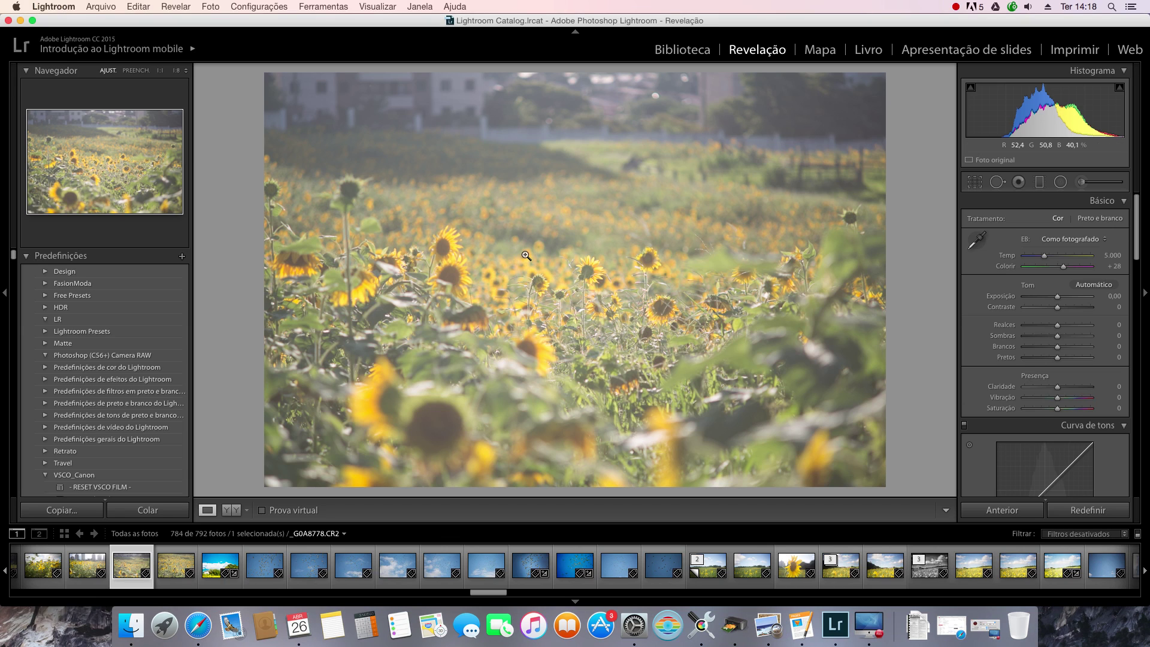
Edit a copy of the sunflower photo, with its Lightroom adjustments, in Analog Efex Pro 2.
right_click(526, 256)
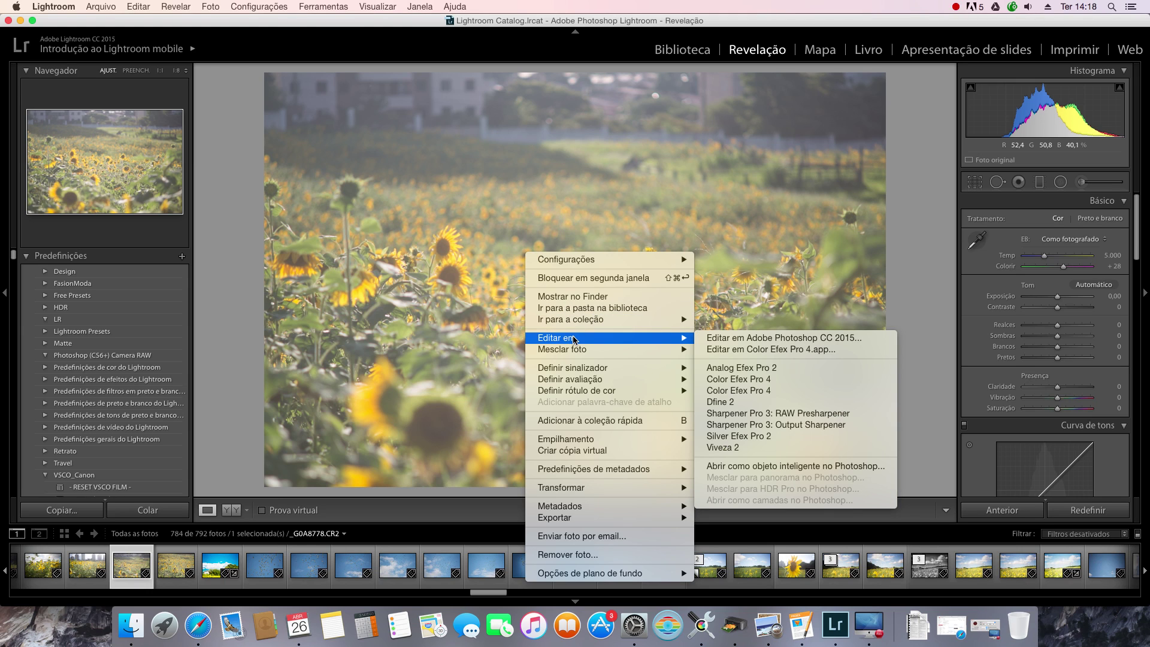
left_click(754, 369)
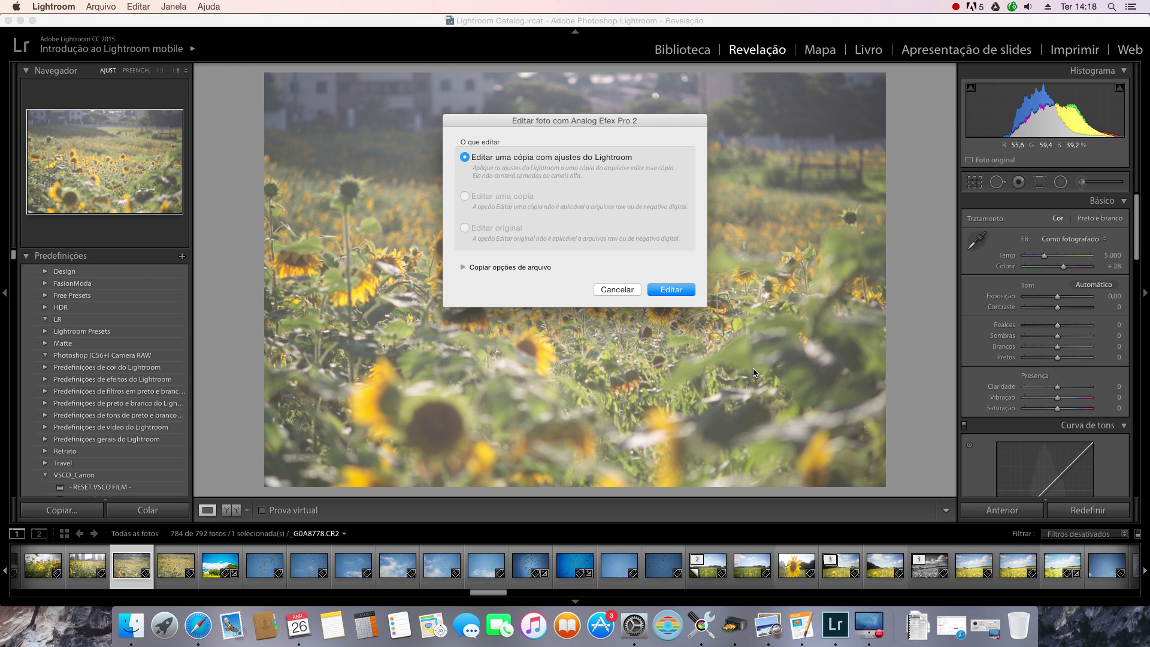
left_click(671, 289)
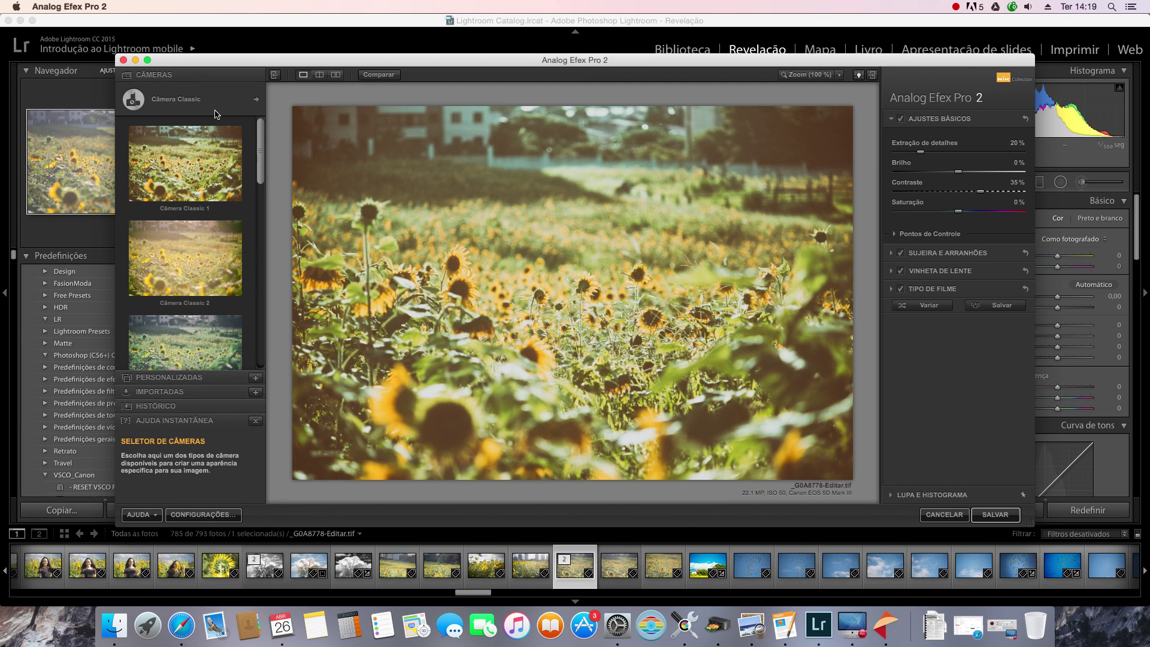
Preview the Câmera Classic 5 preset on the sunflower photo.
left_click(260, 135)
left_click_drag(260, 136, 267, 213)
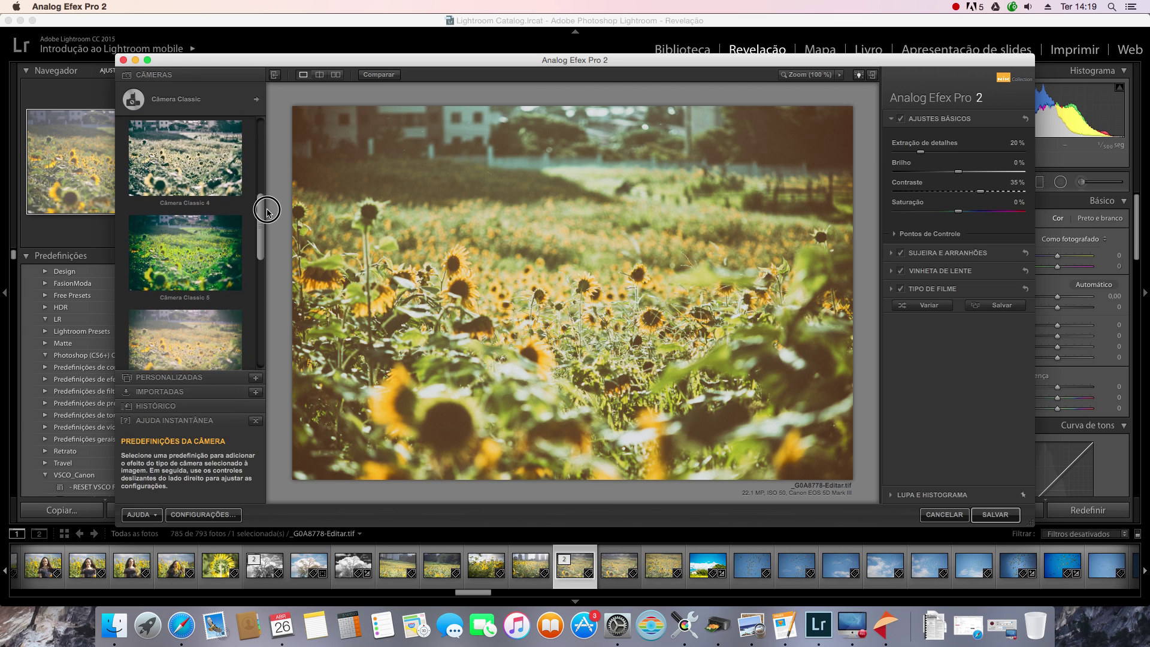
left_click(190, 240)
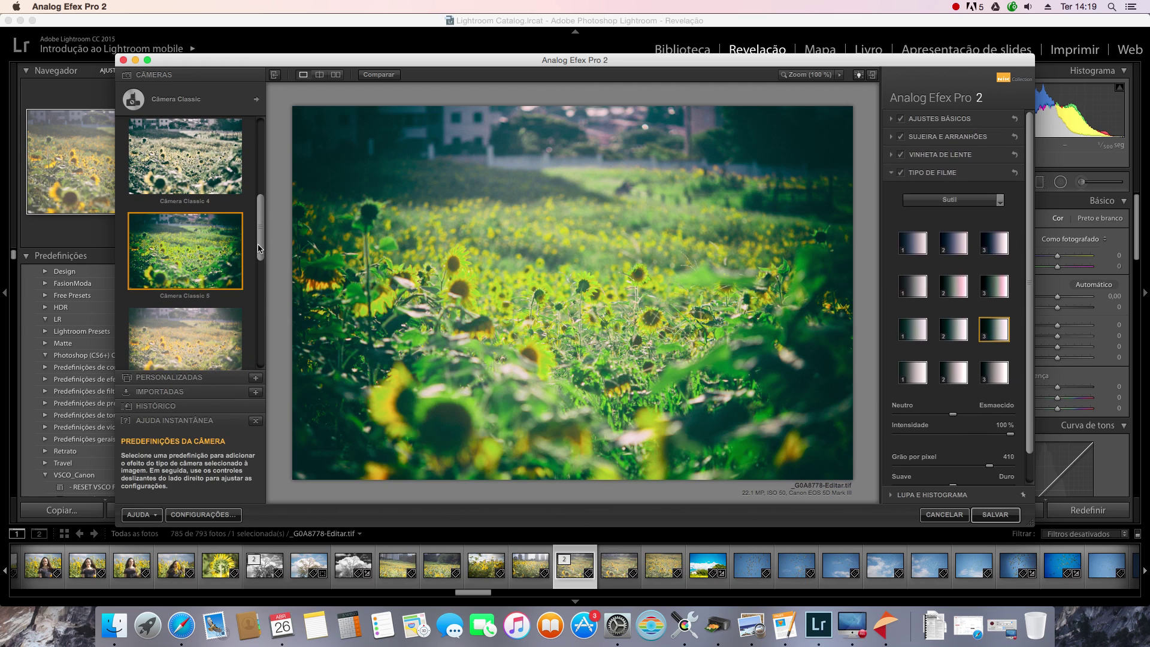
Switch the camera type to Wet Plate and apply the Wet Plate 1 preset.
mouse_move(259, 242)
left_mouse_down()
mouse_move(257, 284)
mouse_move(258, 143)
left_mouse_up()
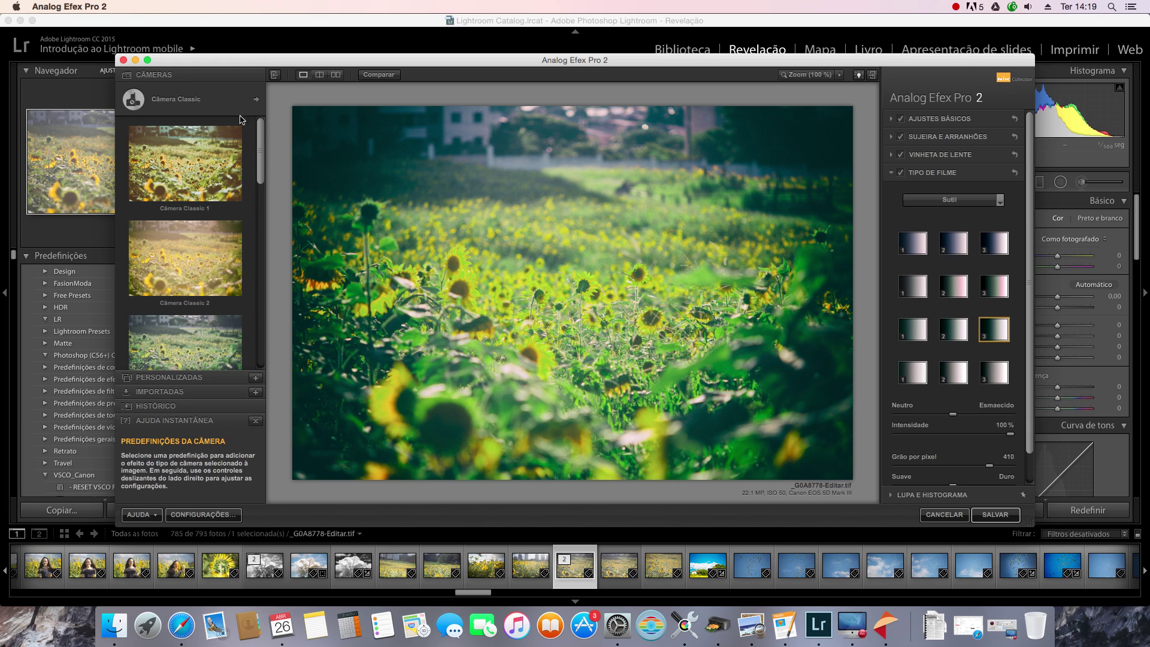
left_click(224, 104)
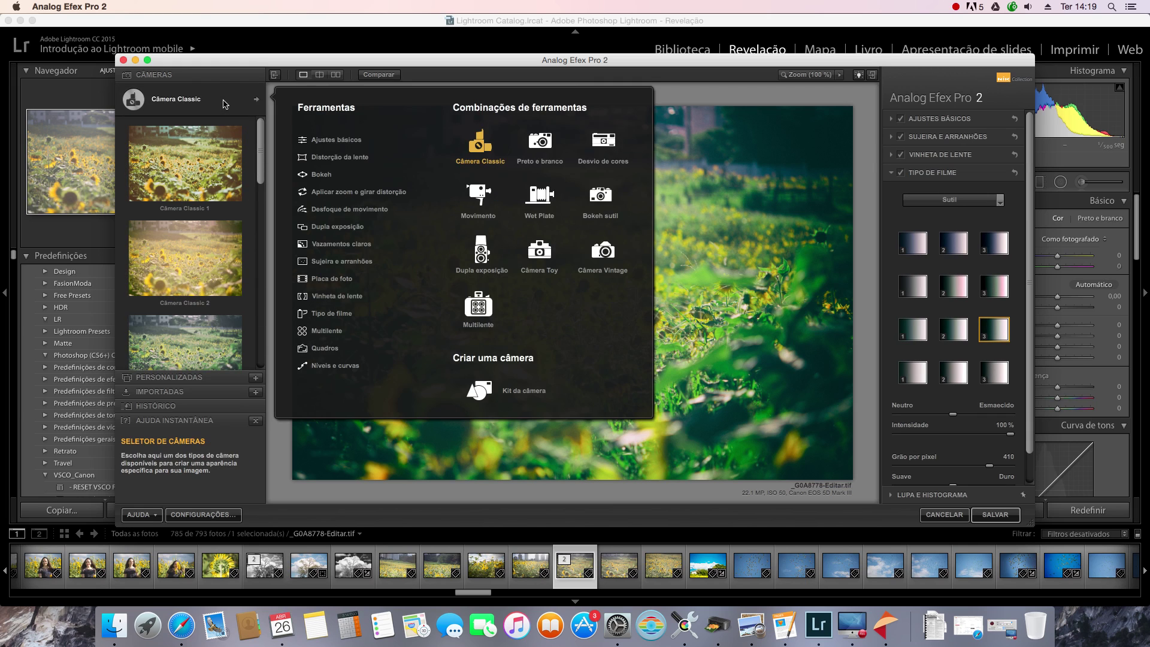
left_click(531, 200)
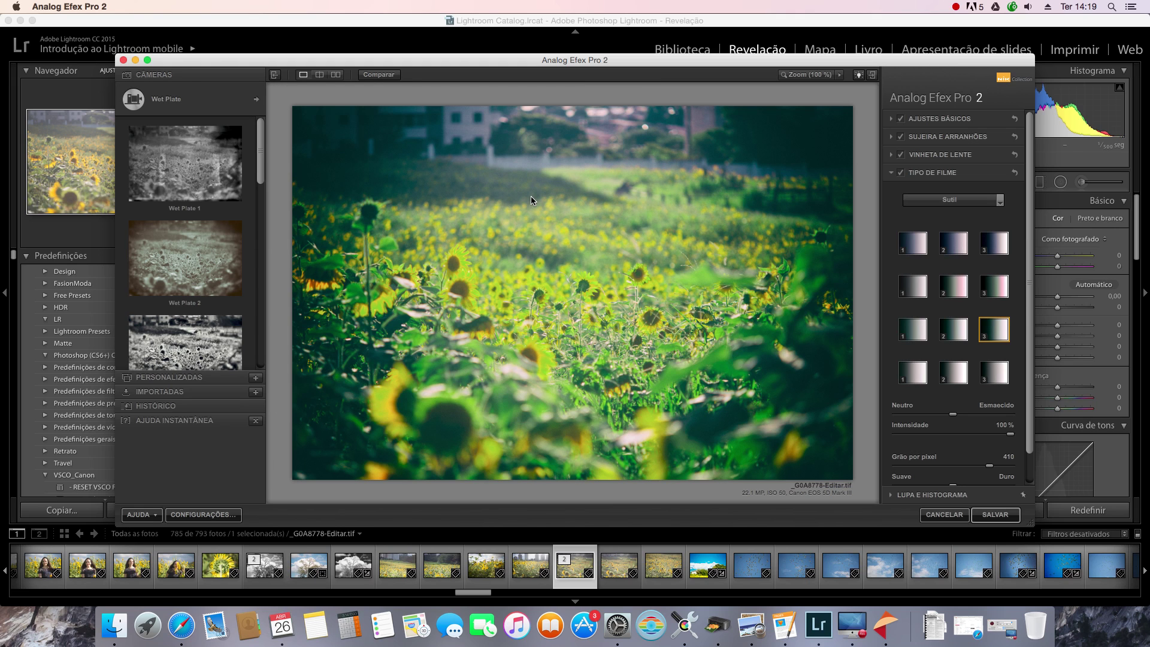
left_click(211, 179)
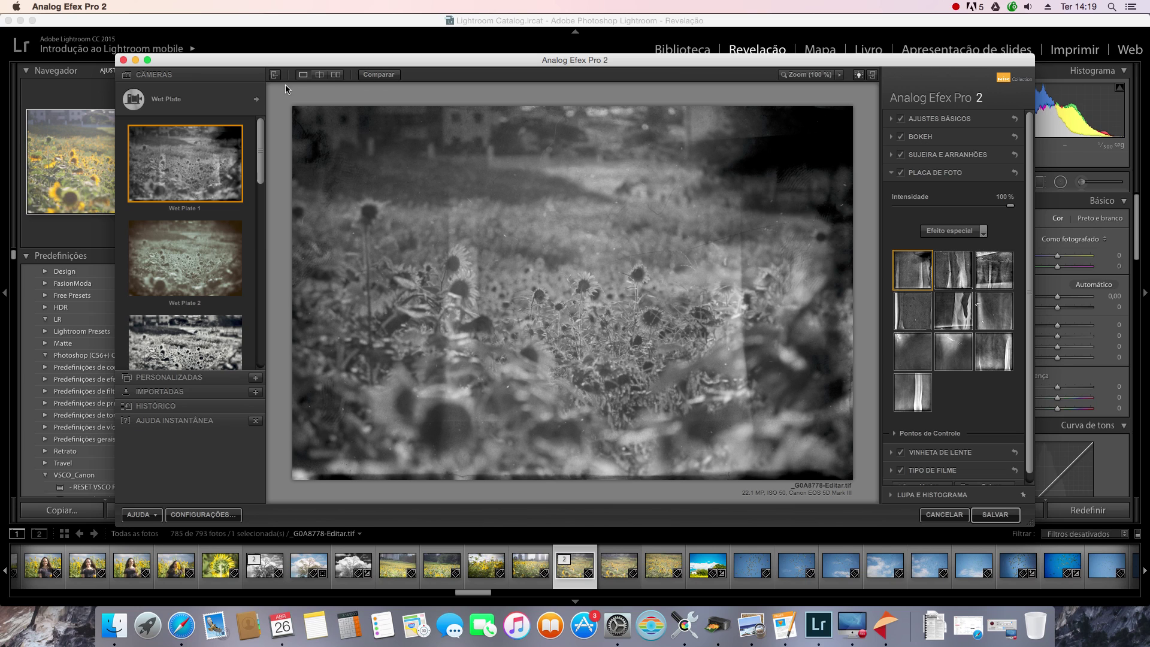
left_click(261, 144)
Apply Wet Plate 3, set Basic Adjustments brightness to 34% and saturation to -100%.
left_click_drag(261, 145, 261, 174)
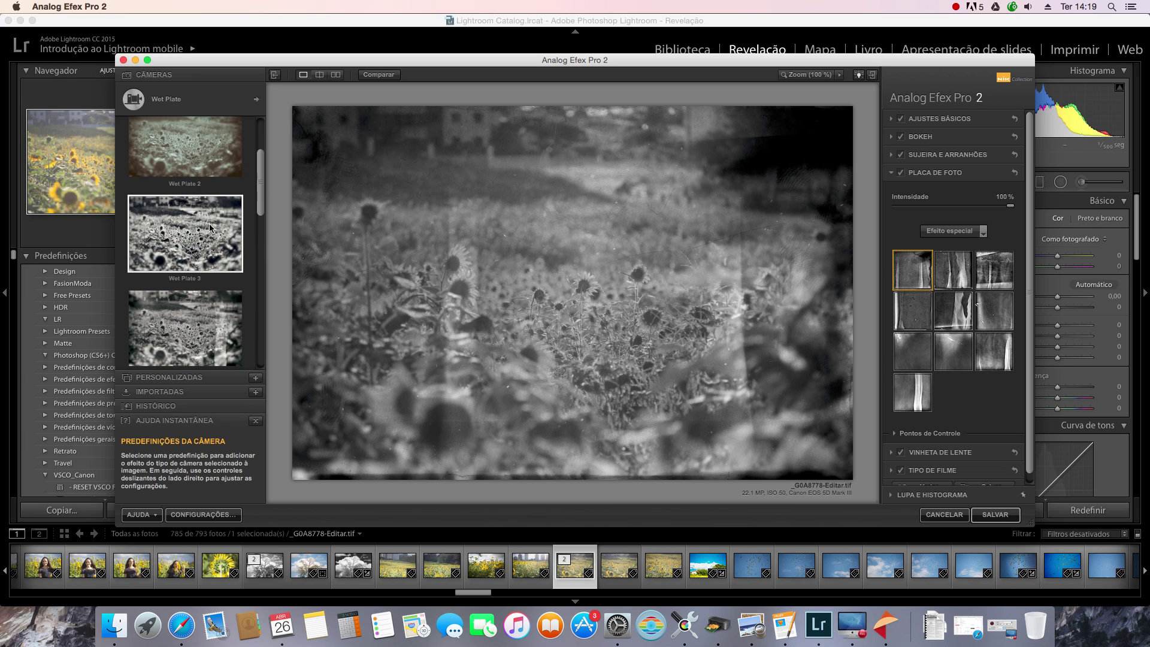
left_click(180, 257)
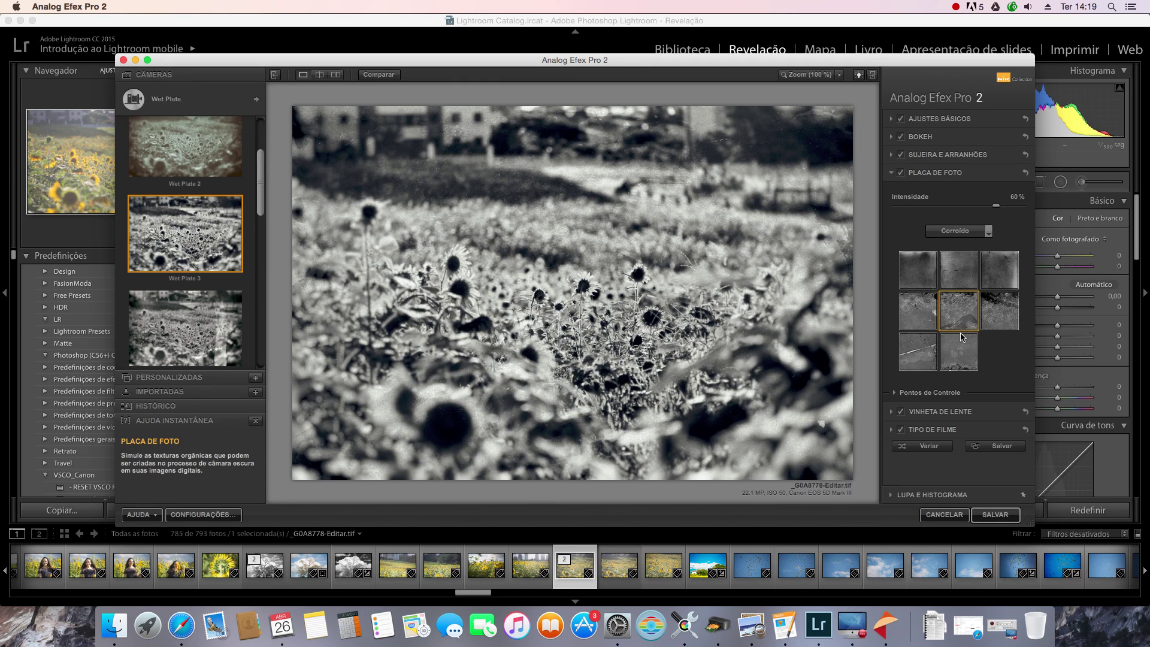
left_click(893, 120)
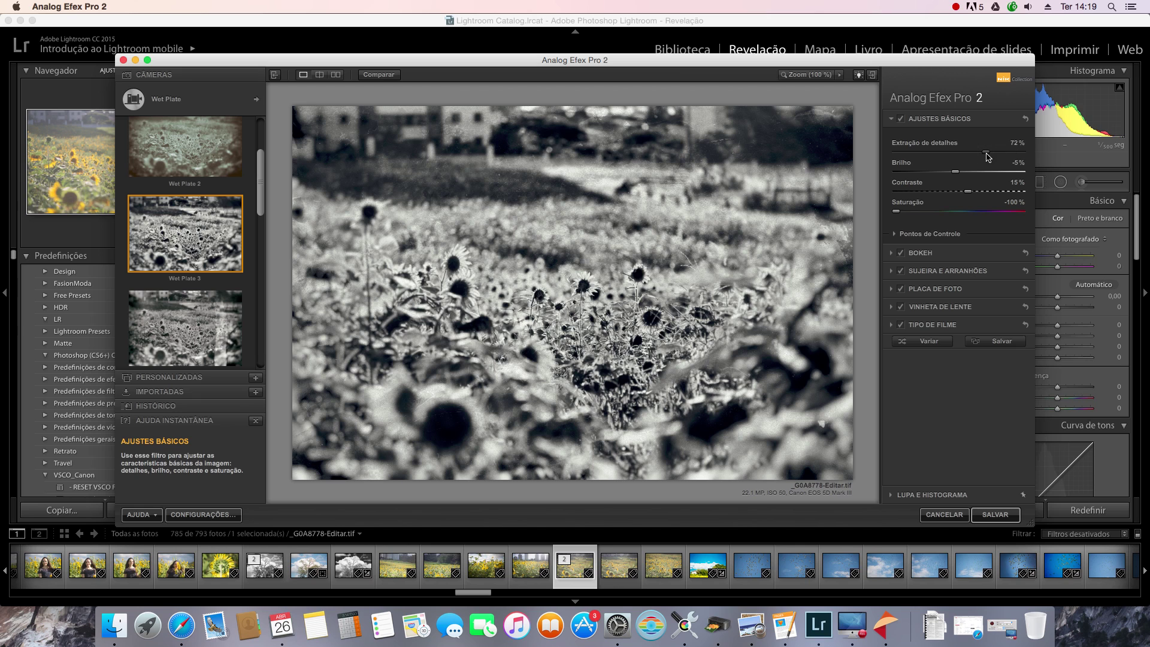
mouse_move(953, 173)
left_mouse_down()
mouse_move(994, 175)
mouse_move(928, 211)
left_mouse_up()
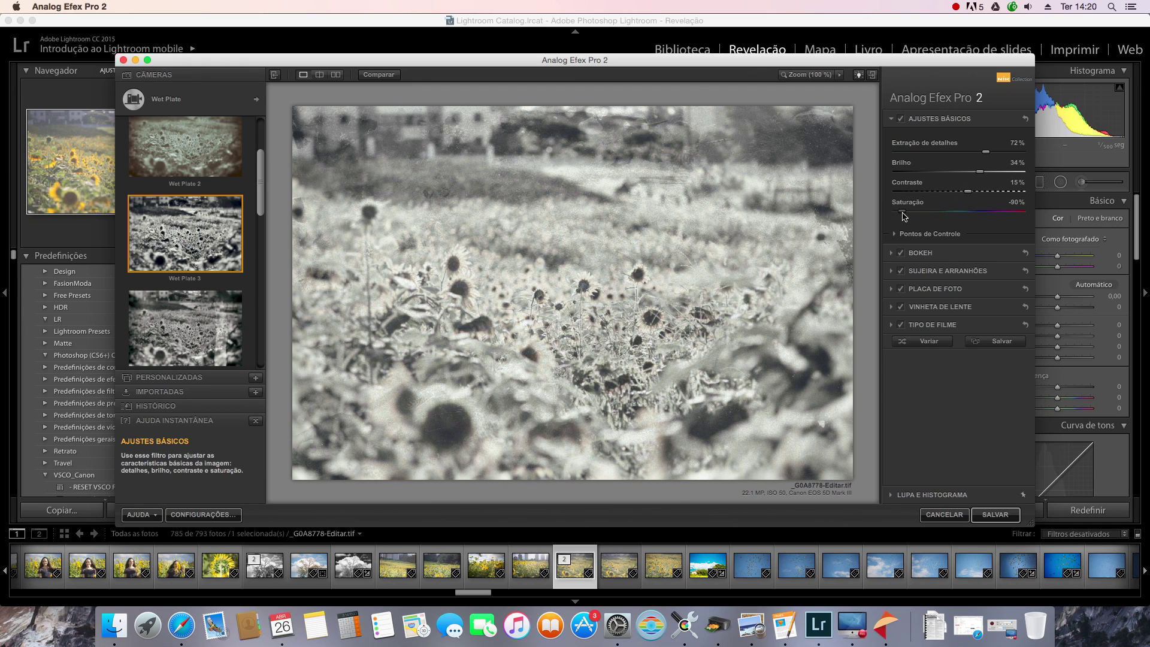
left_click_drag(905, 217, 862, 213)
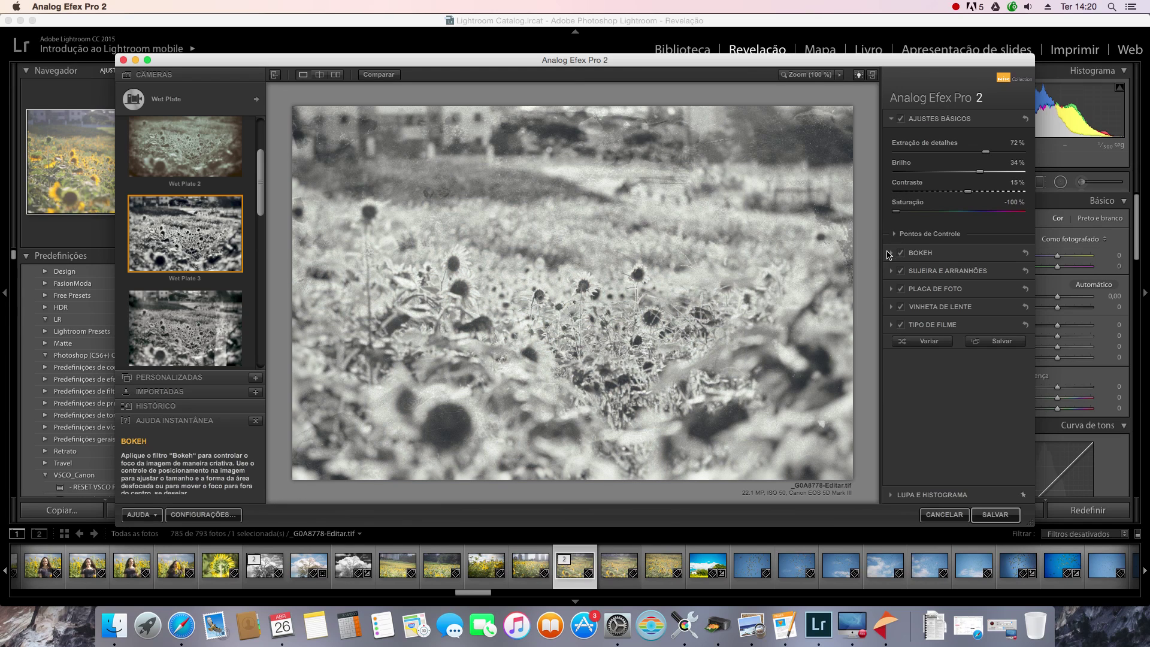
left_click(890, 253)
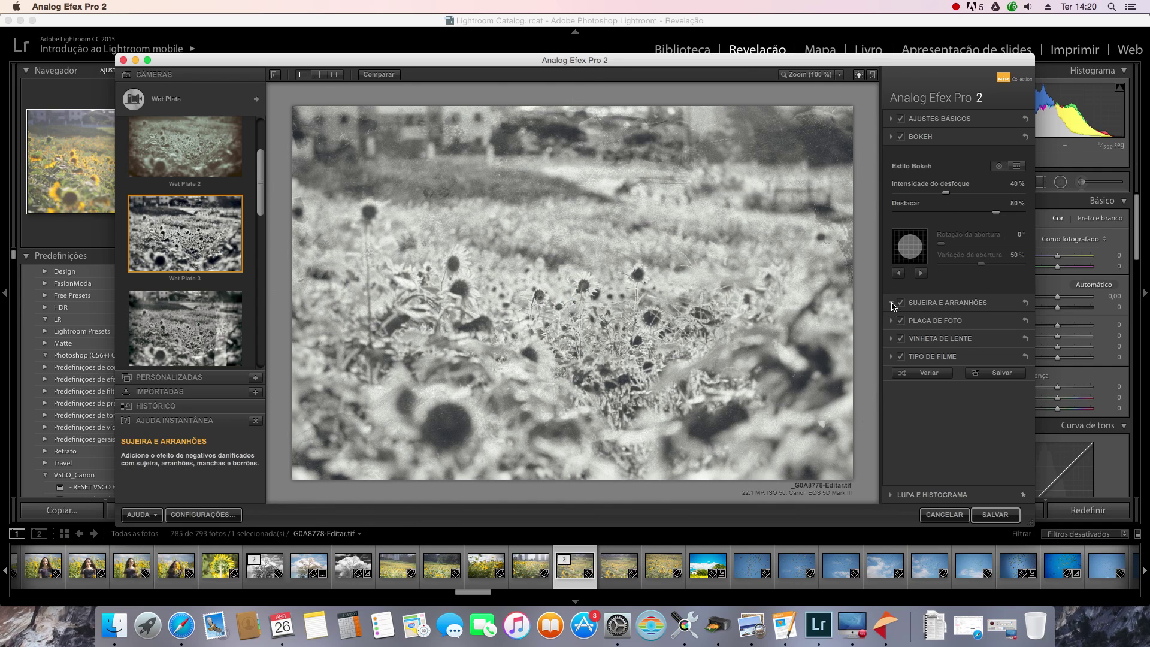
Choose the top-left Corroído texture for the photo plate.
left_click(892, 302)
scroll(970, 359, "down", 2)
scroll(970, 359, "down", 1)
scroll(970, 359, "down", 2)
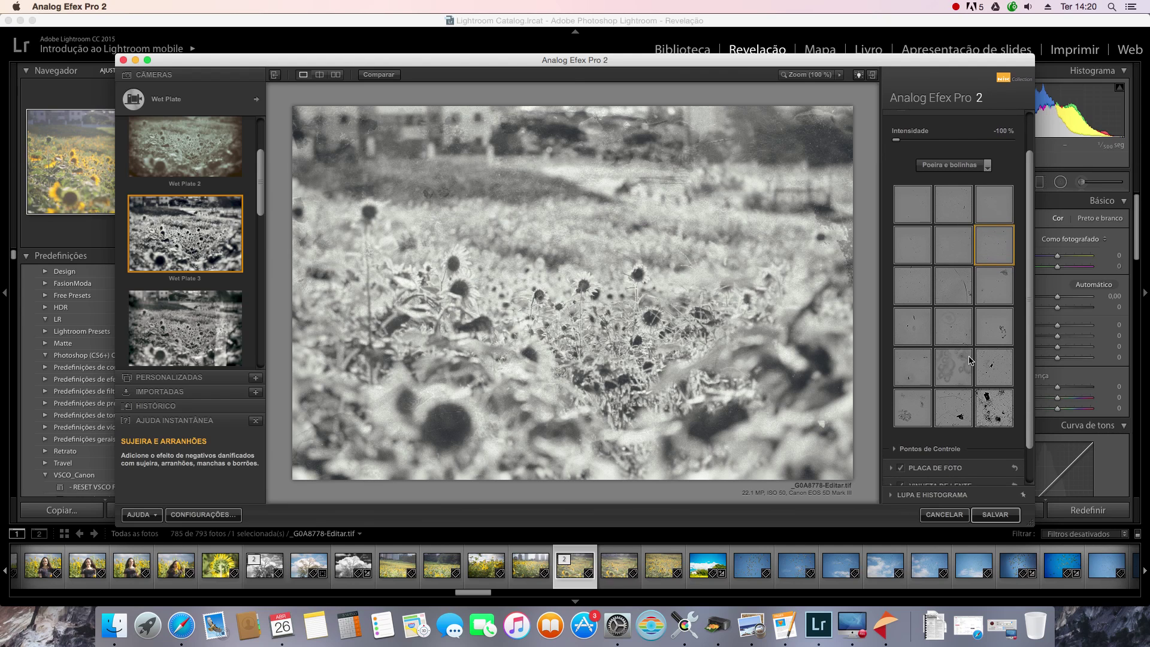
scroll(934, 396, "down", 2)
left_click(890, 437)
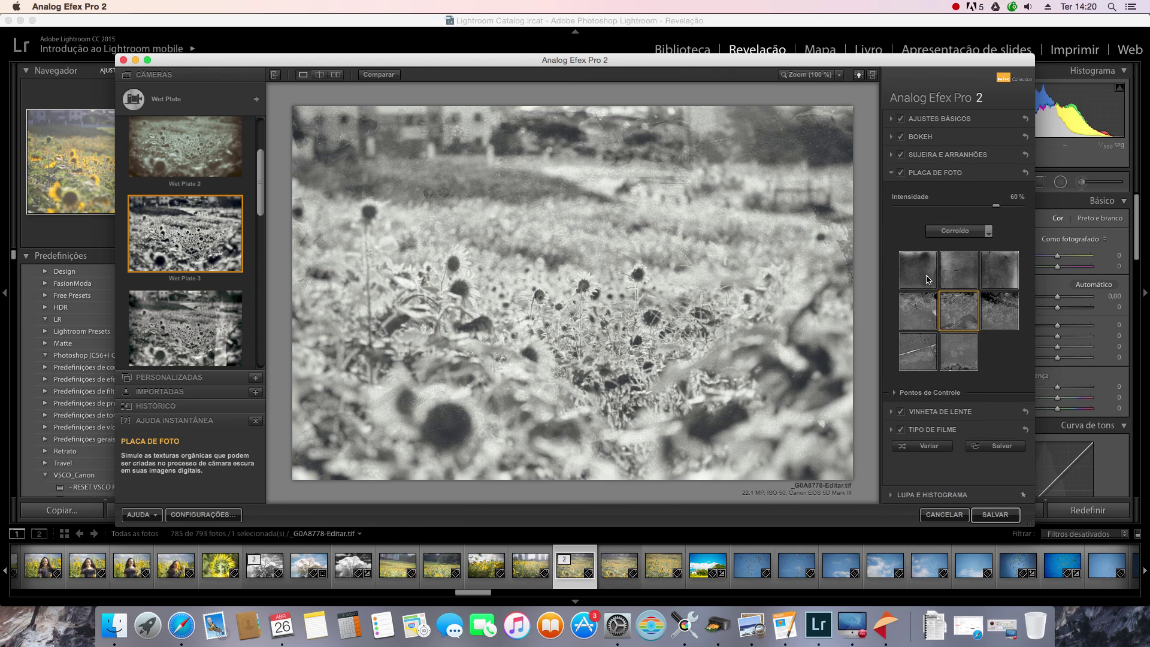
left_click(926, 280)
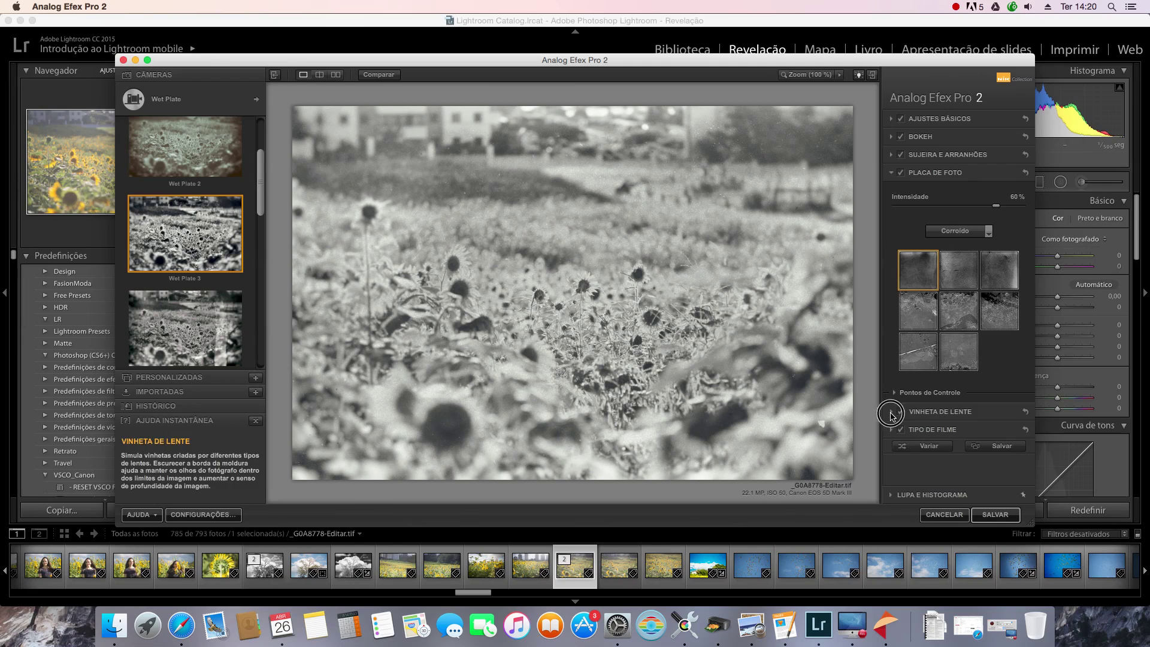
Set the lens vignette amount to -18%.
left_click(891, 412)
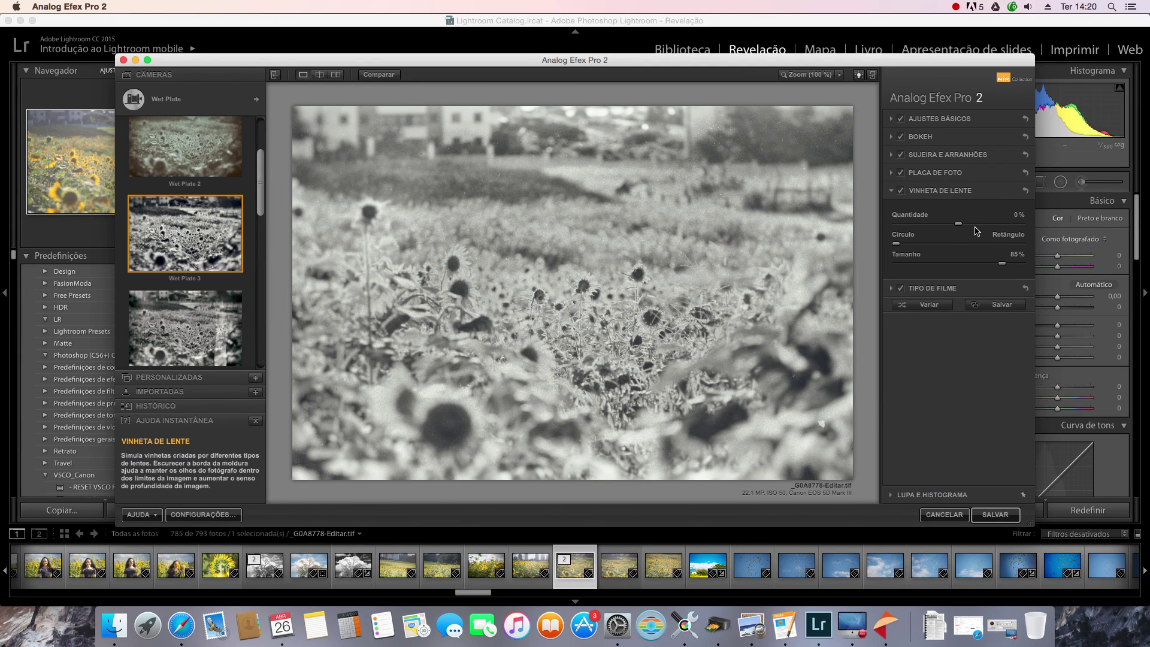
mouse_move(980, 223)
left_mouse_down()
mouse_move(1019, 226)
mouse_move(942, 232)
mouse_move(953, 230)
left_mouse_up()
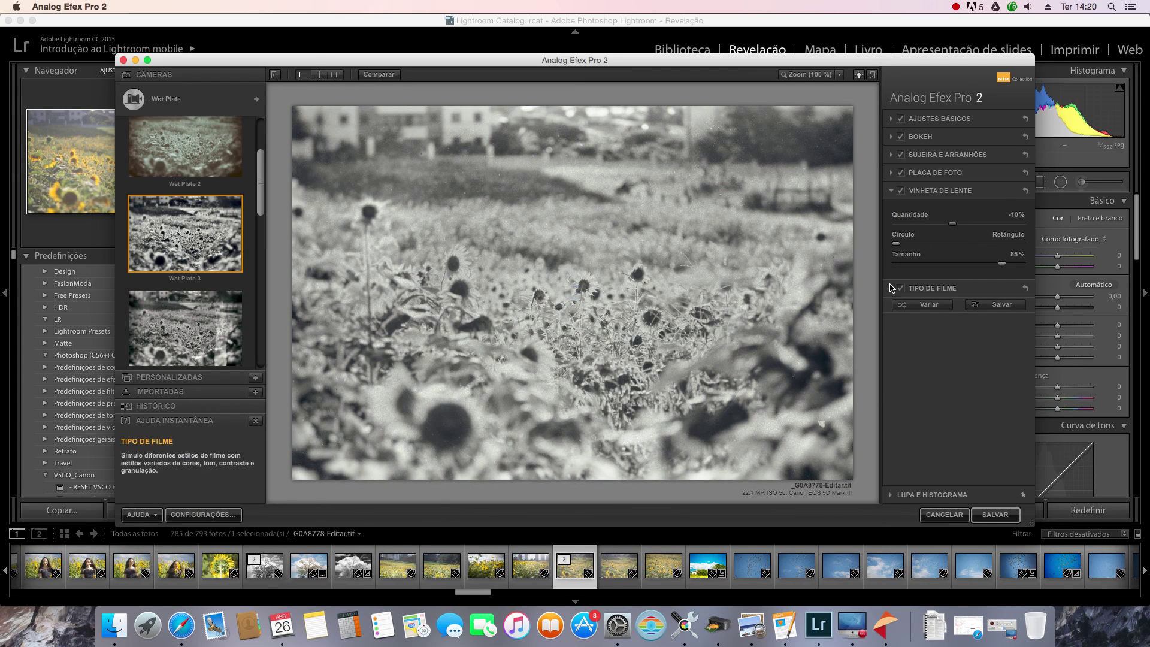
left_click(891, 288)
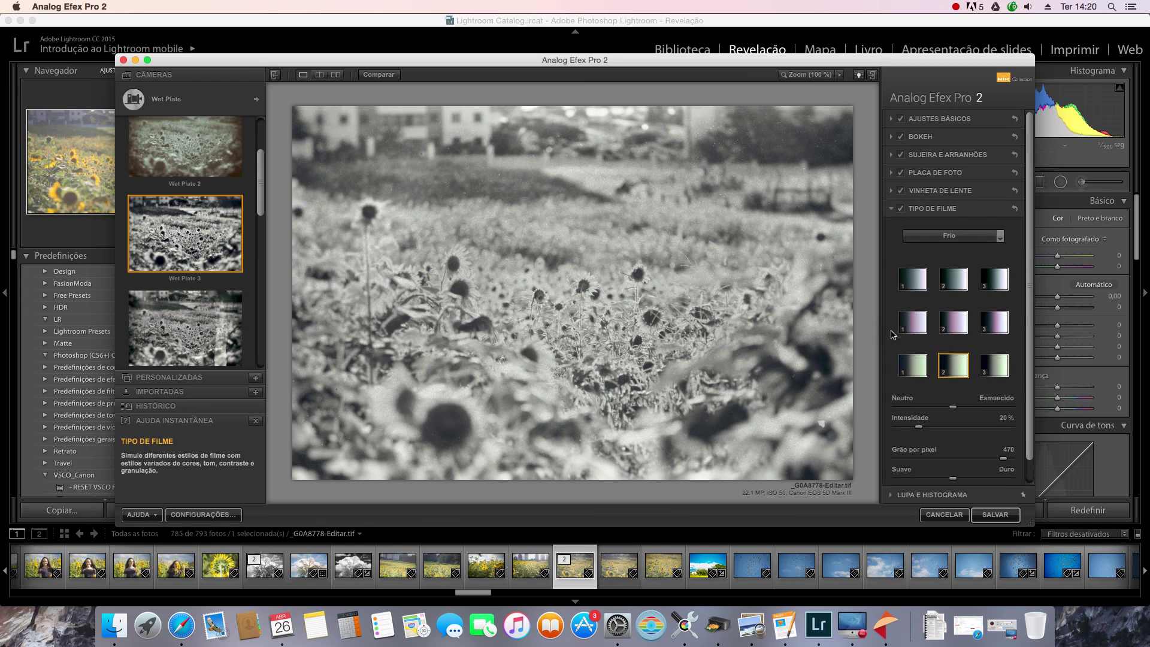
Keep the Frio film type at 20% intensity with 470 grain per pixel.
left_click(949, 238)
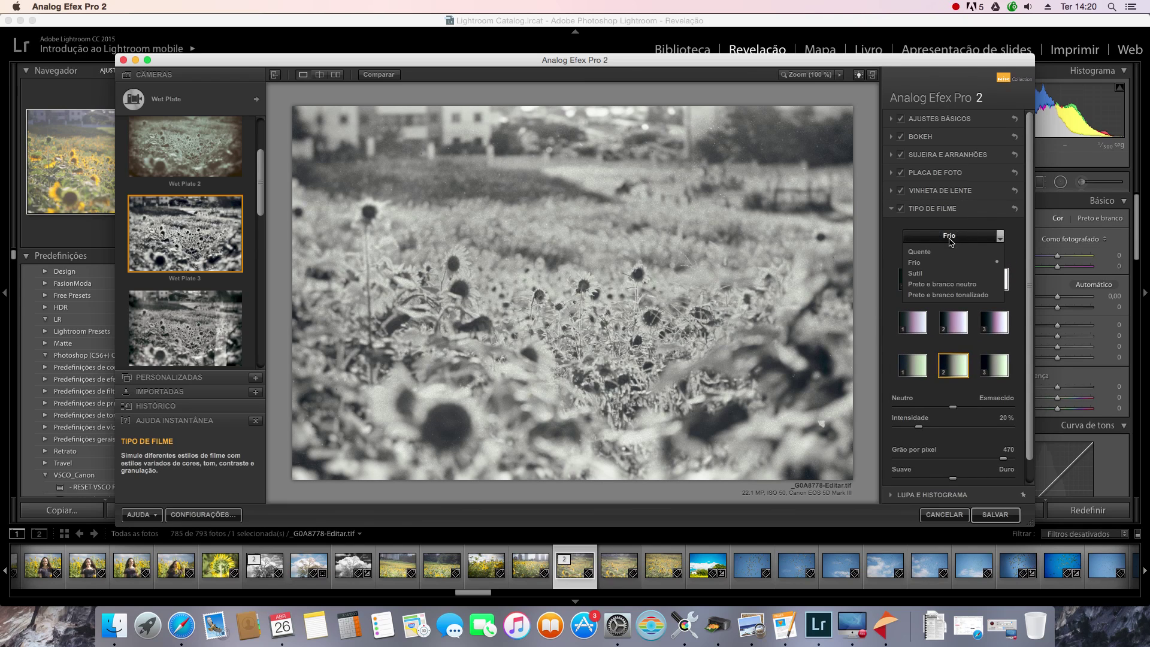
left_click(949, 238)
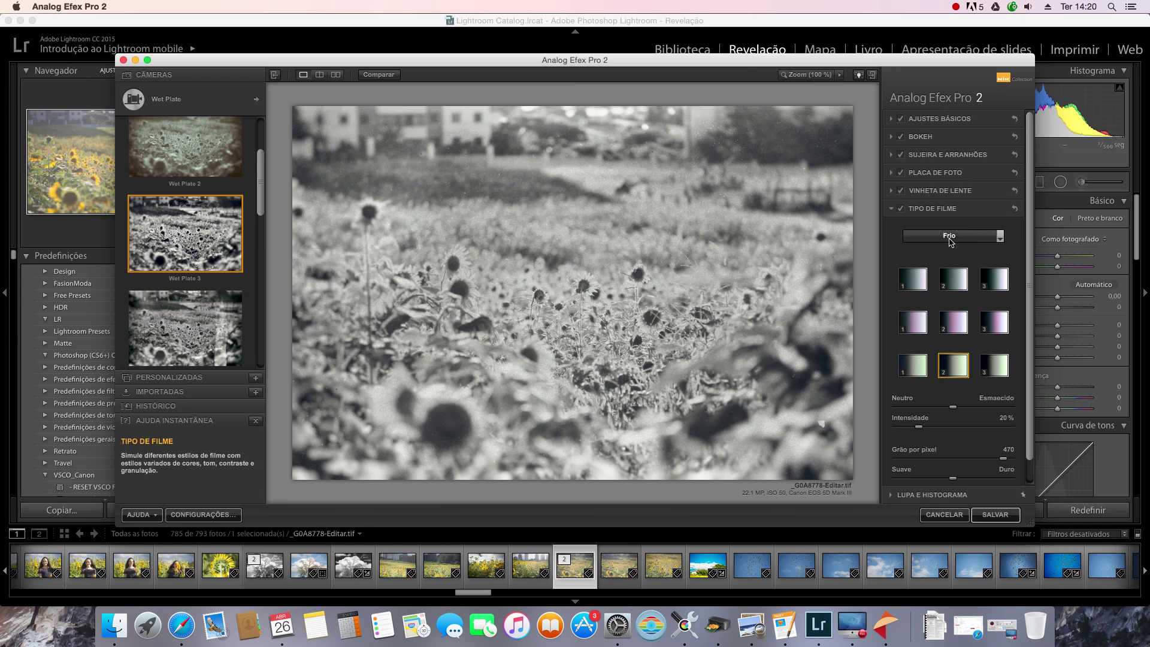
scroll(948, 413, "down", 2)
scroll(948, 413, "down", 1)
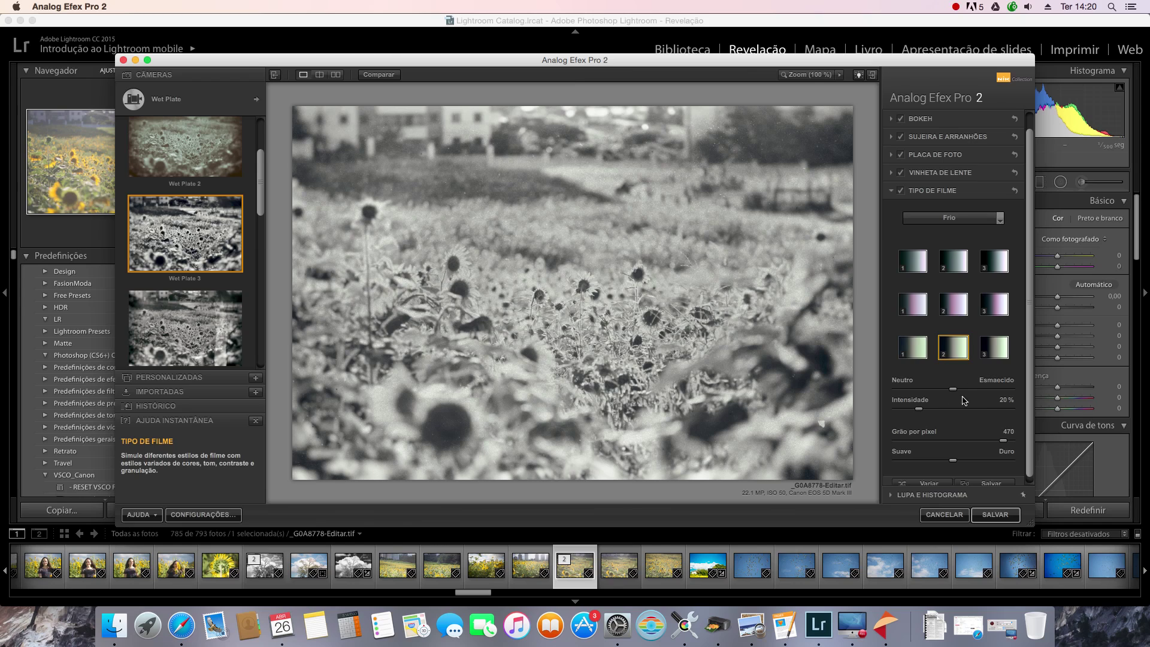
scroll(957, 417, "down", 1)
scroll(956, 417, "down", 1)
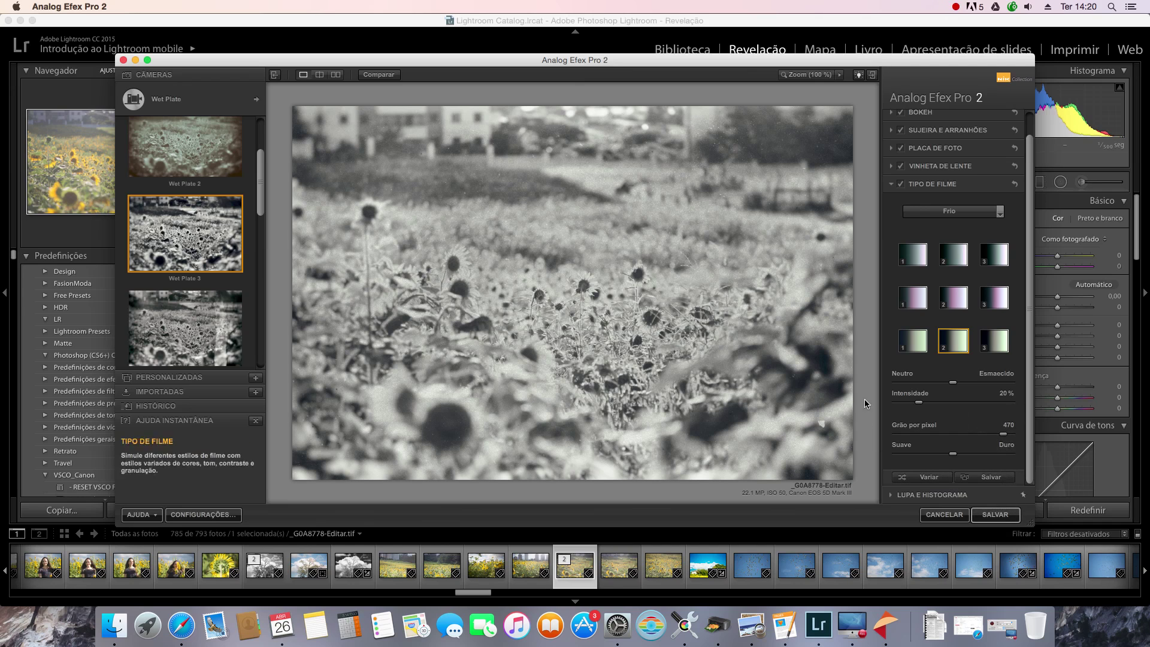
left_click(378, 74)
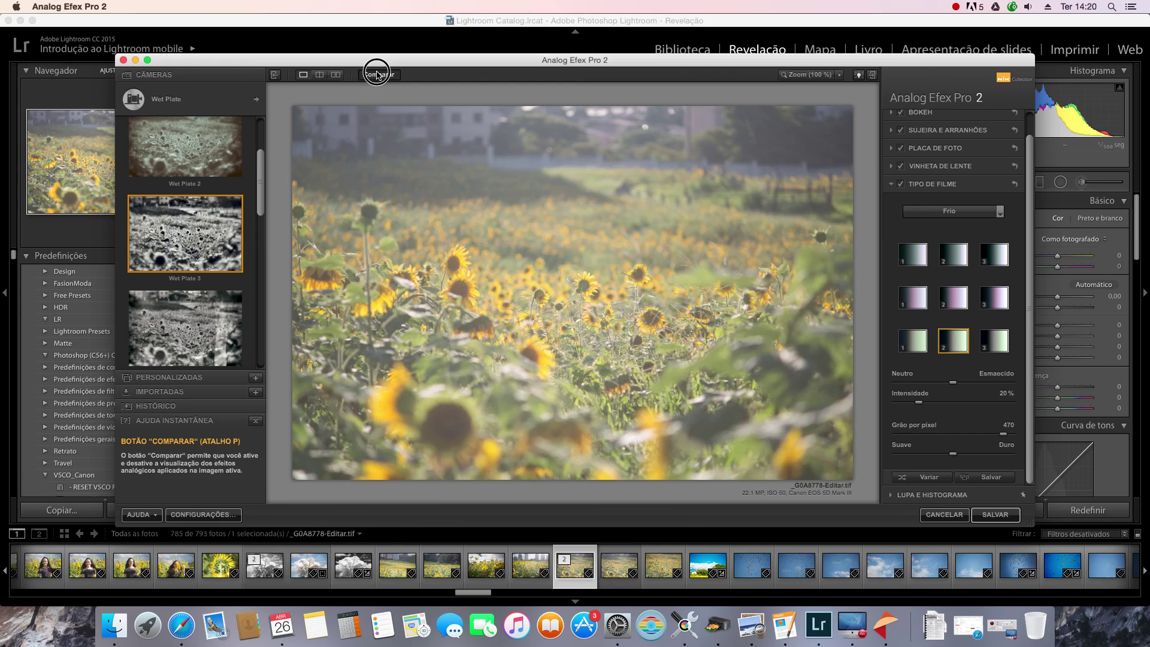
Turn off the before/after comparison and save _G0A8778-Editar.tif back to Lightroom.
left_click(378, 75)
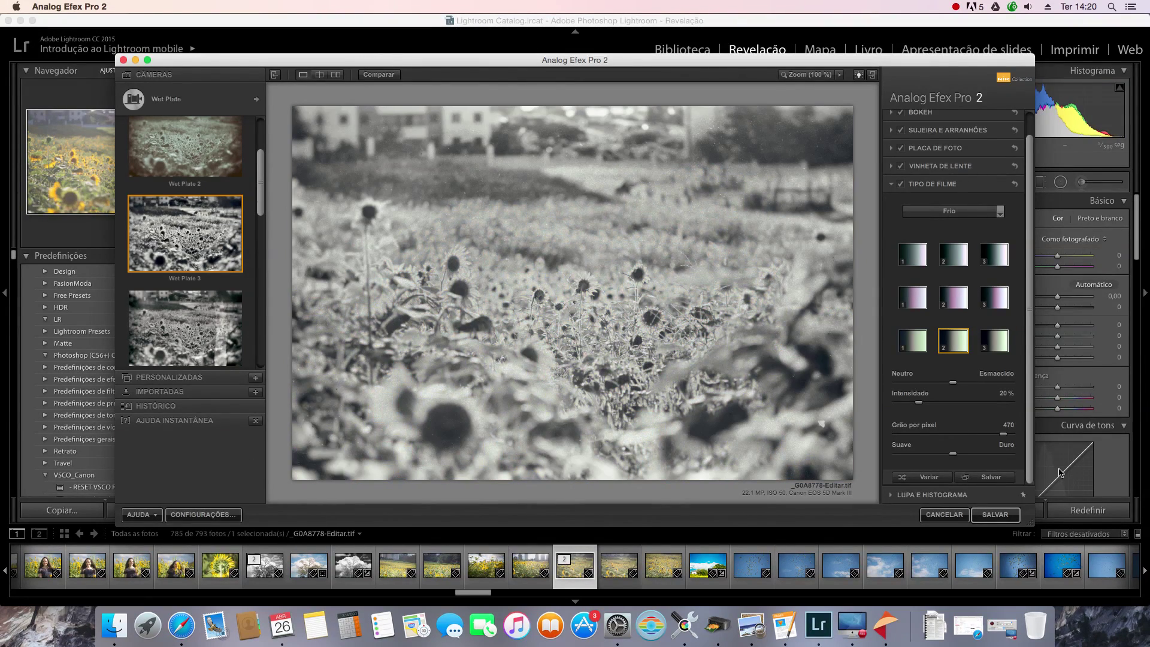
left_click(990, 523)
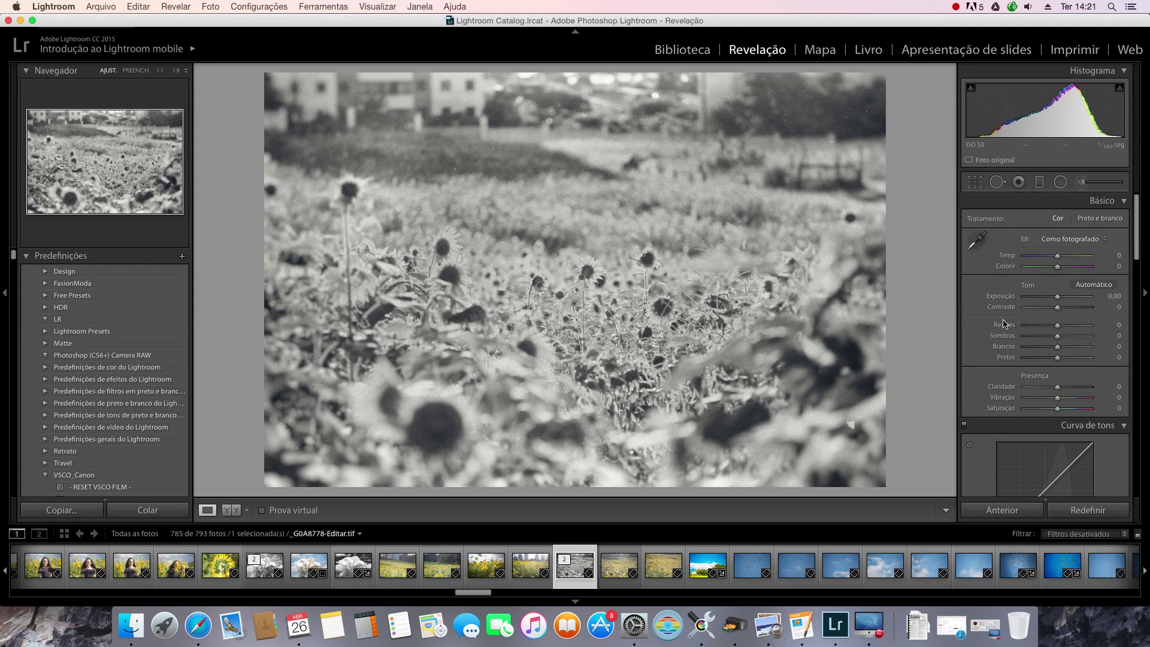
left_click(956, 7)
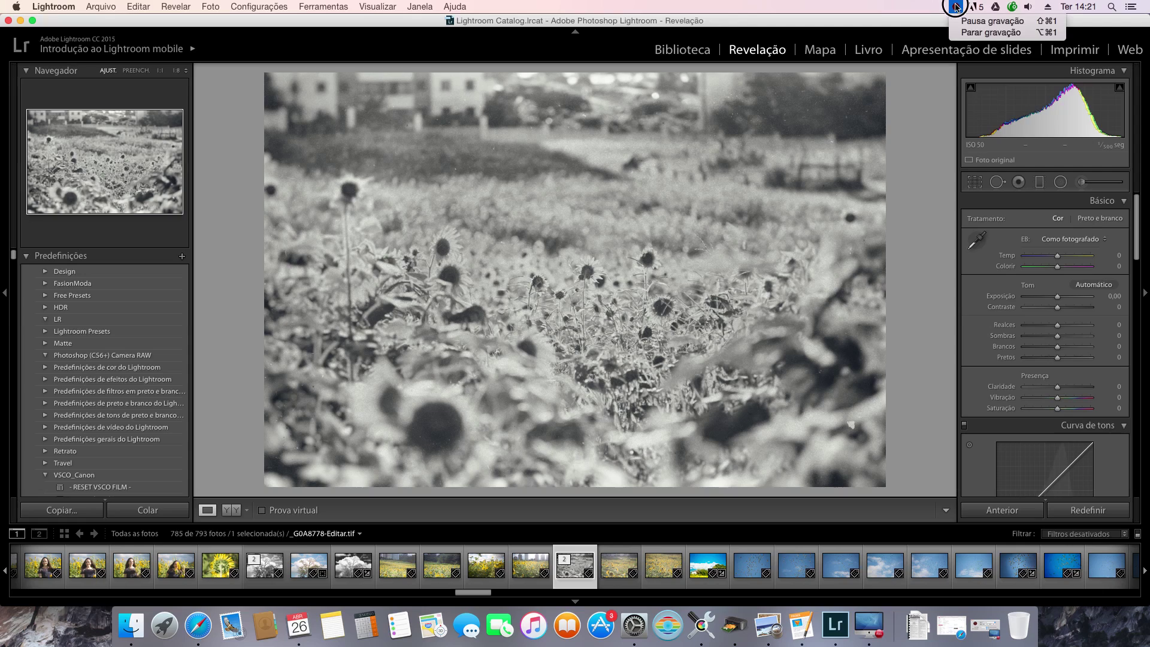